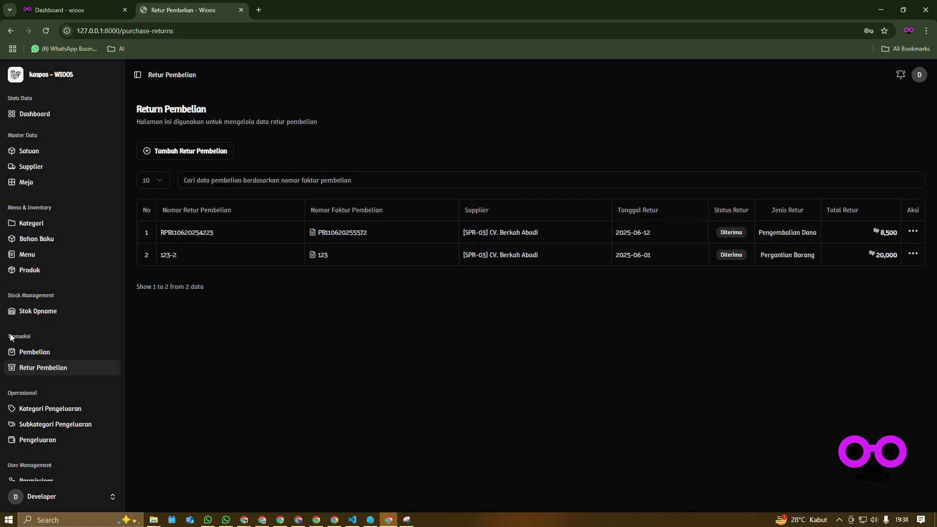
- Open the details of the UD. Tunas Jaya purchase and review its supplier information, items and payment
click(42, 373)
click(44, 360)
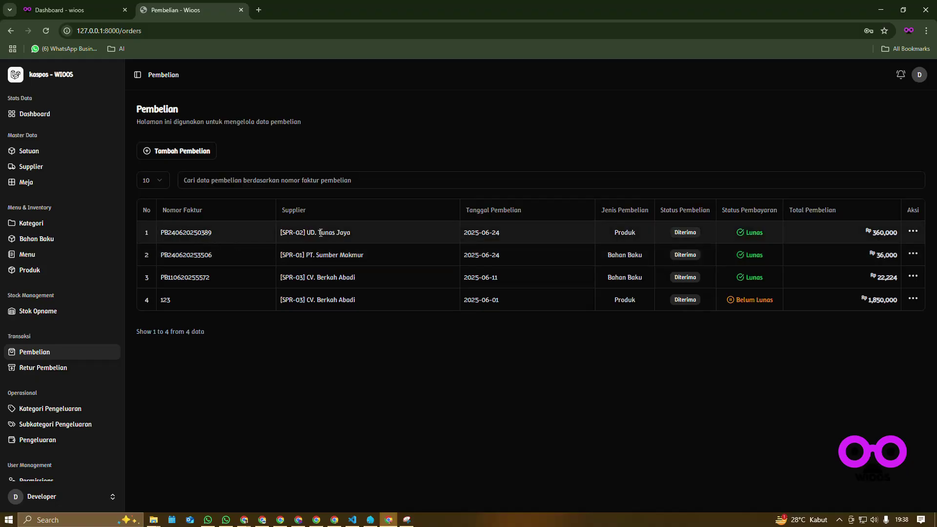
click(913, 232)
click(862, 257)
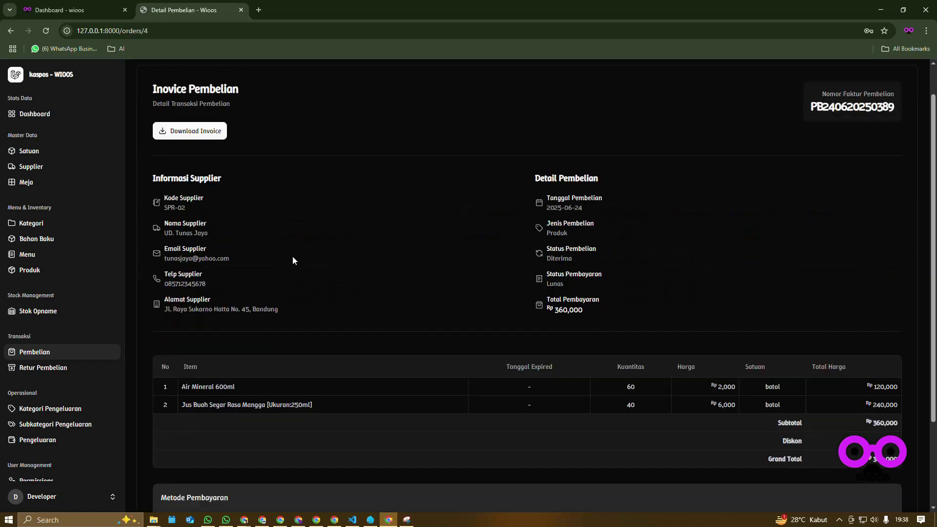
scroll(292, 256, down, 2)
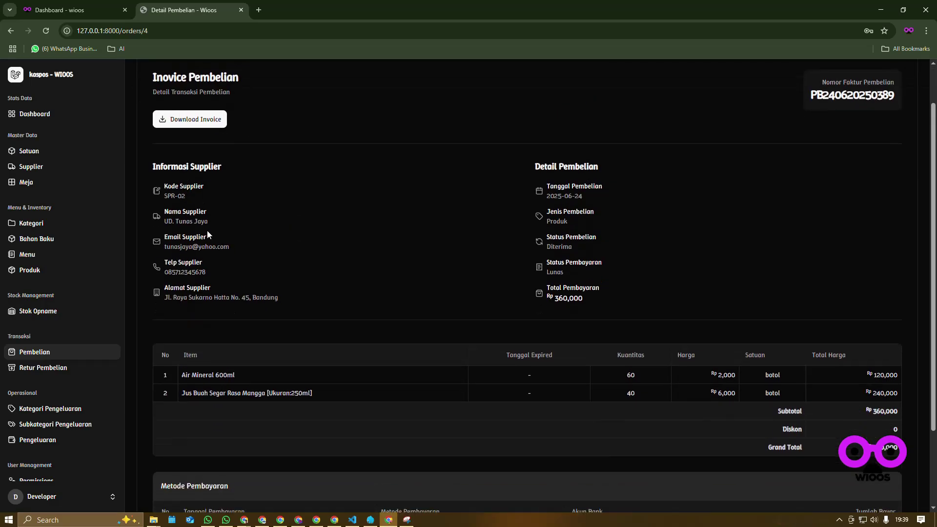
scroll(207, 234, down, 2)
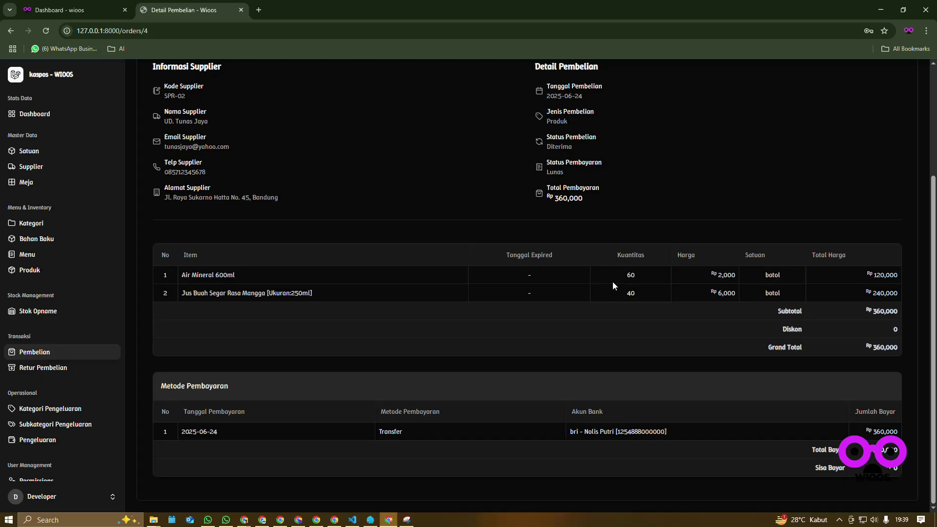
- Start a new purchase return for supplier [SPR-02] UD. Tunas Jaya and select that supplier's purchase invoice
click(49, 369)
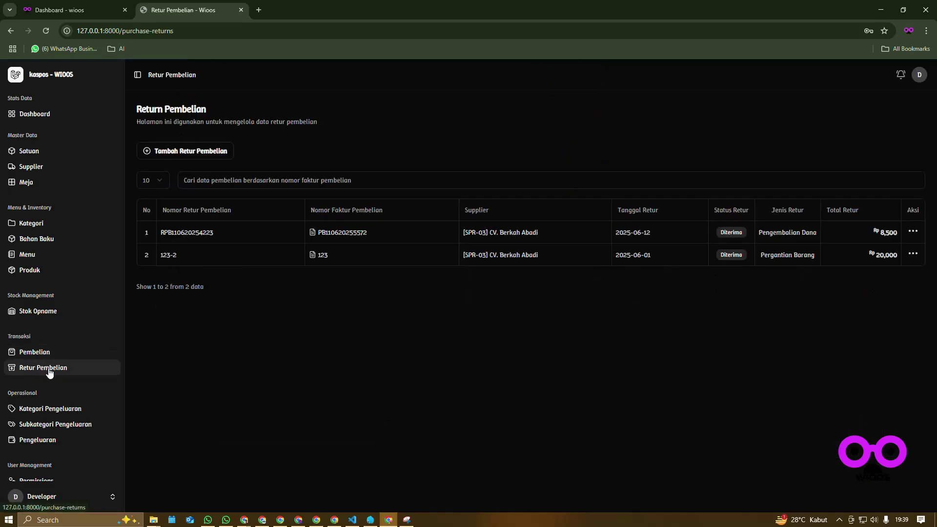
click(210, 159)
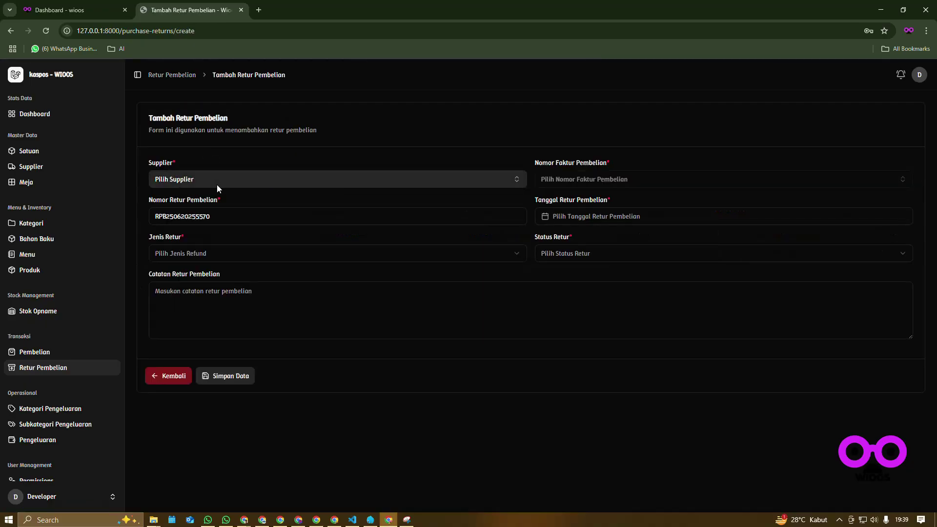
click(216, 184)
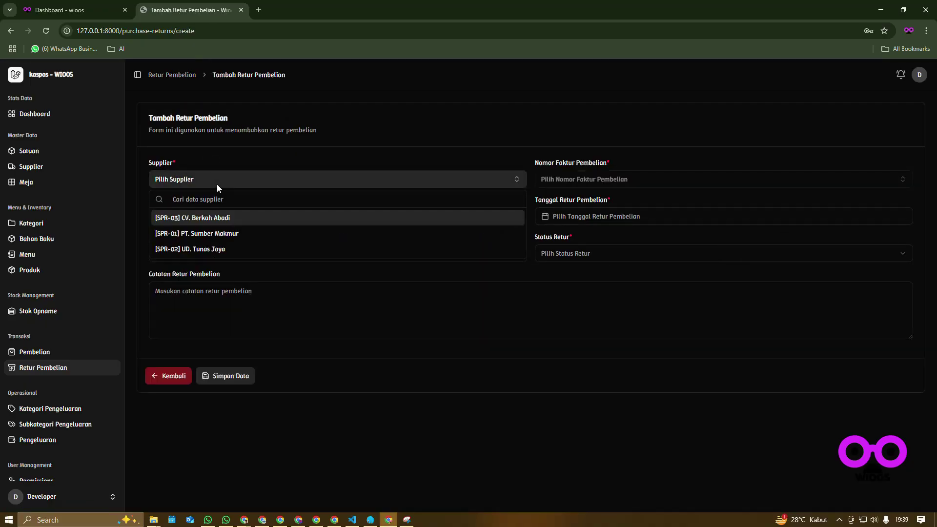
click(222, 248)
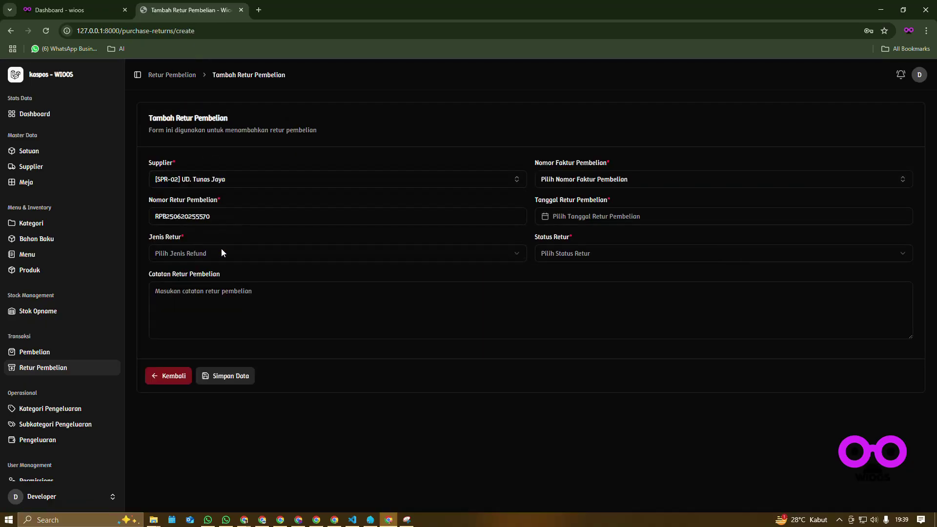
click(601, 179)
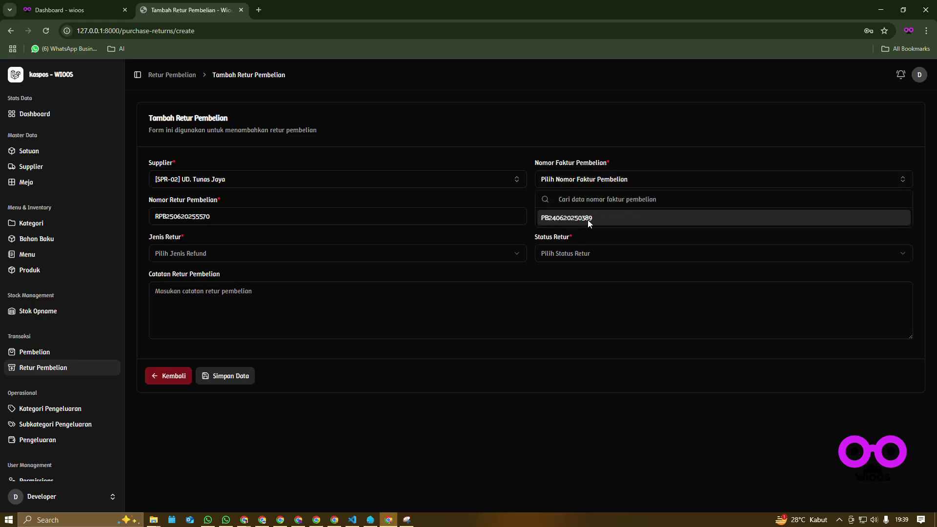
click(587, 219)
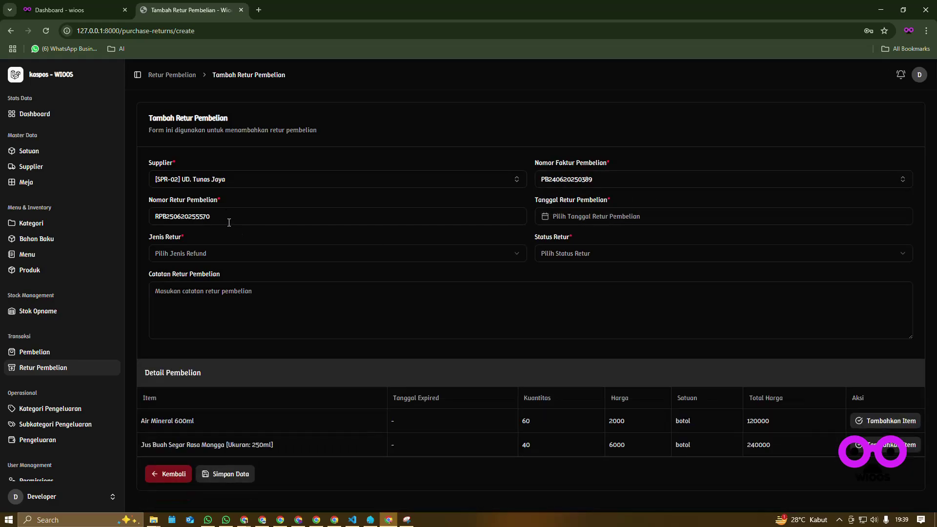
- Fill in the return with date June 27th, 2025, type Pengembalian Dana, status Diajukan and the note "catatan"
click(222, 219)
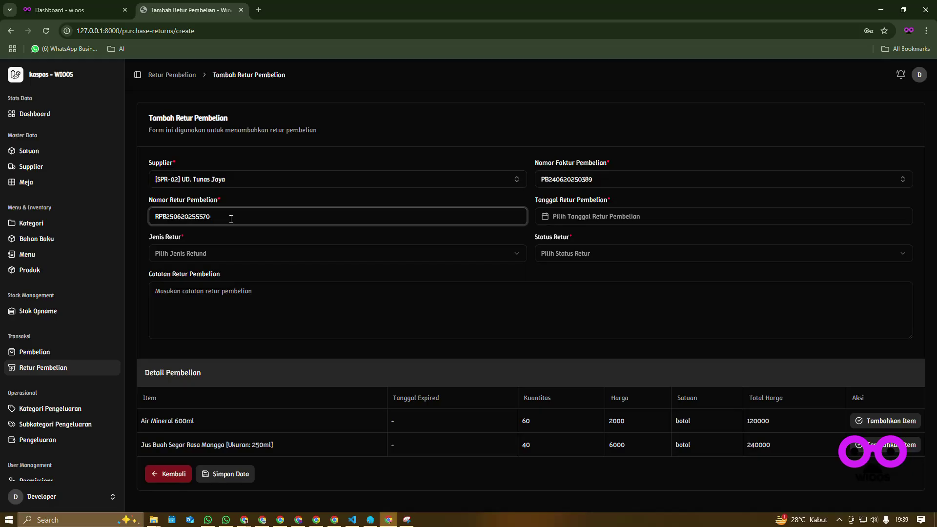
click(781, 215)
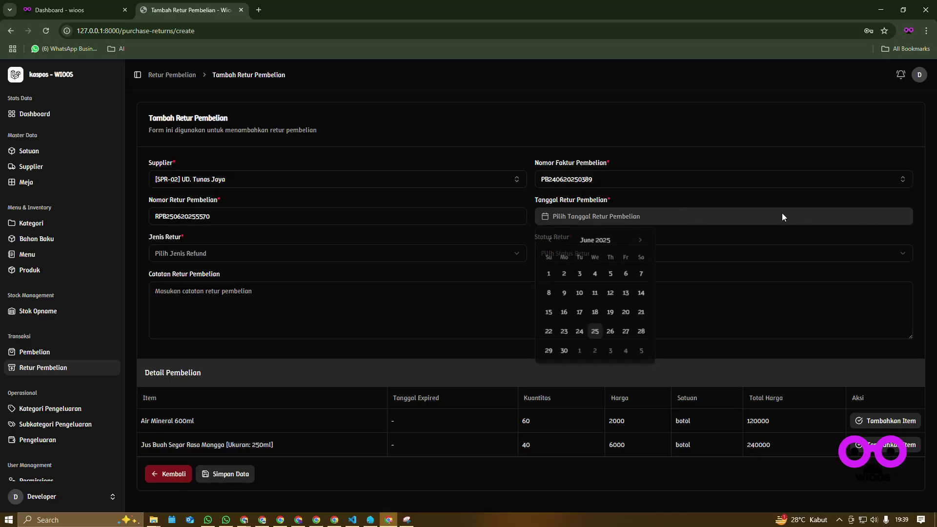
click(627, 333)
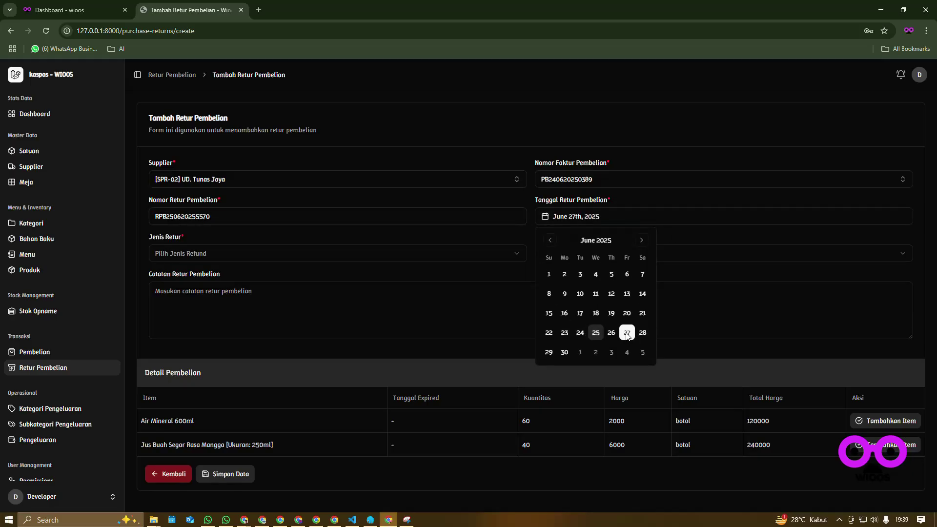
click(295, 253)
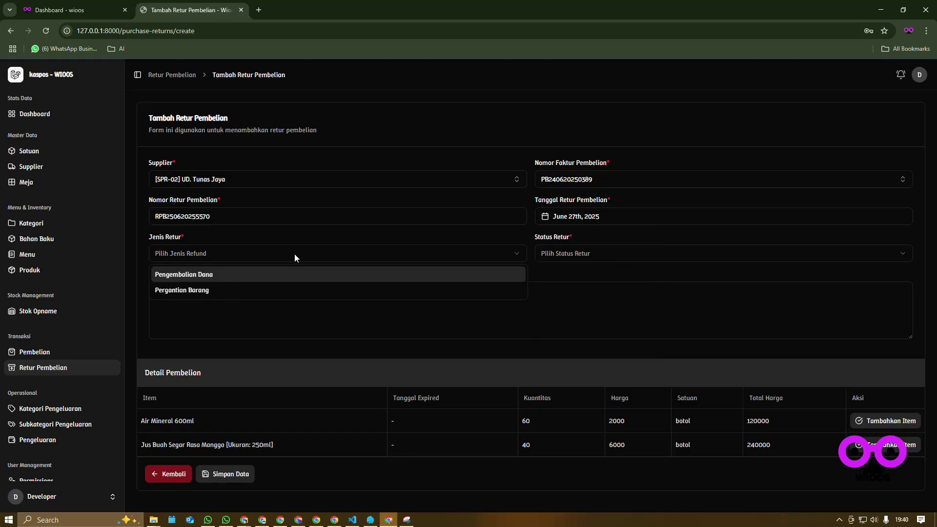
click(231, 277)
click(593, 250)
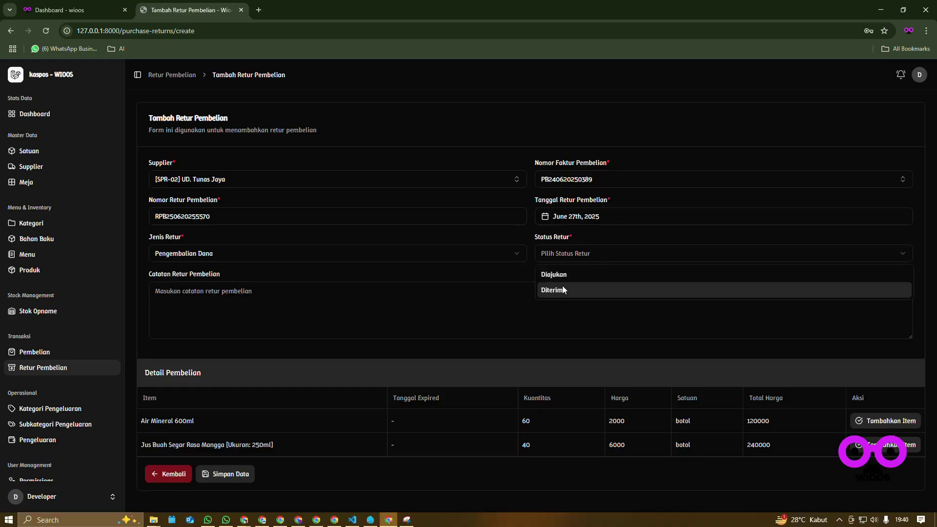
click(563, 277)
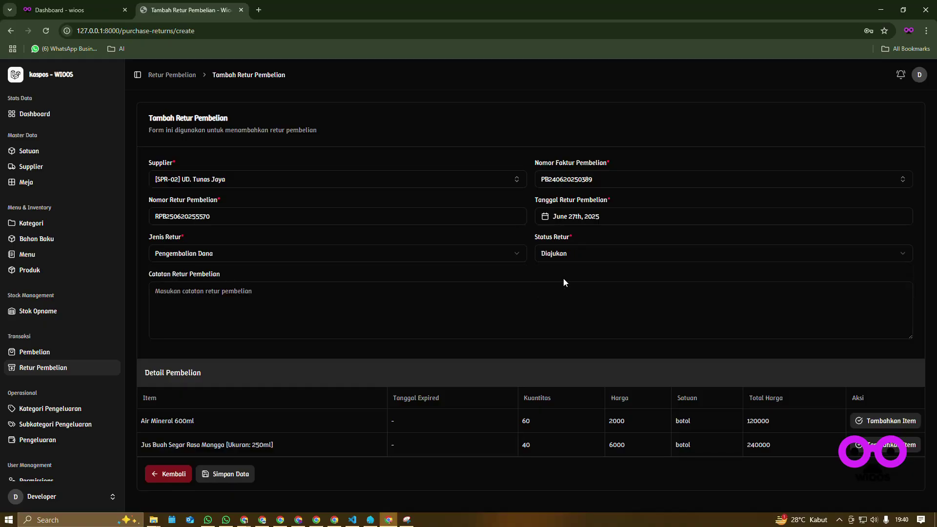
click(257, 302)
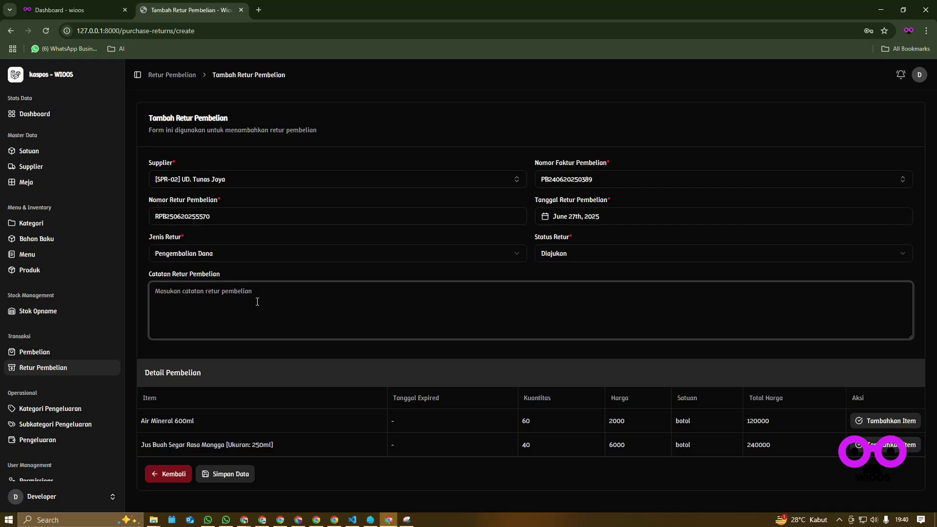
text(catatan)
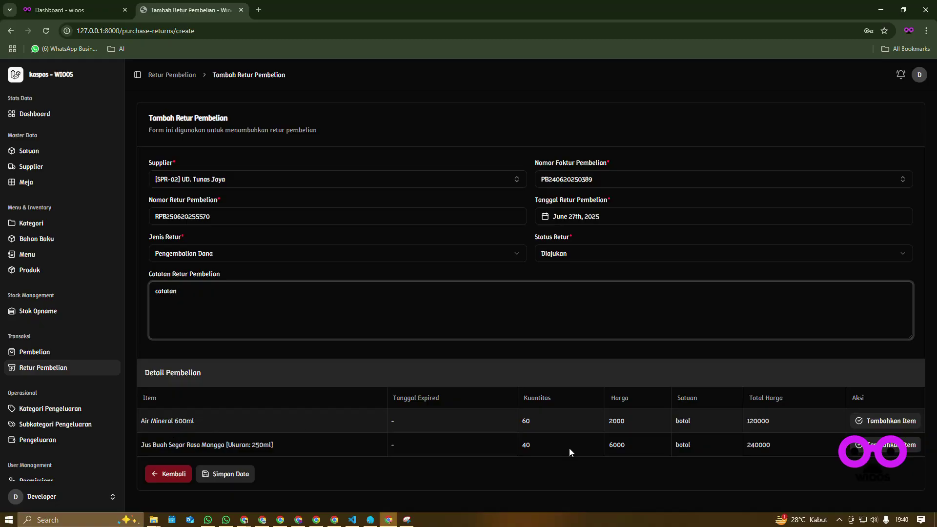
- Add Air Mineral 600ml to the return with the reason "kemasan rusak" and a return quantity of 10
click(881, 419)
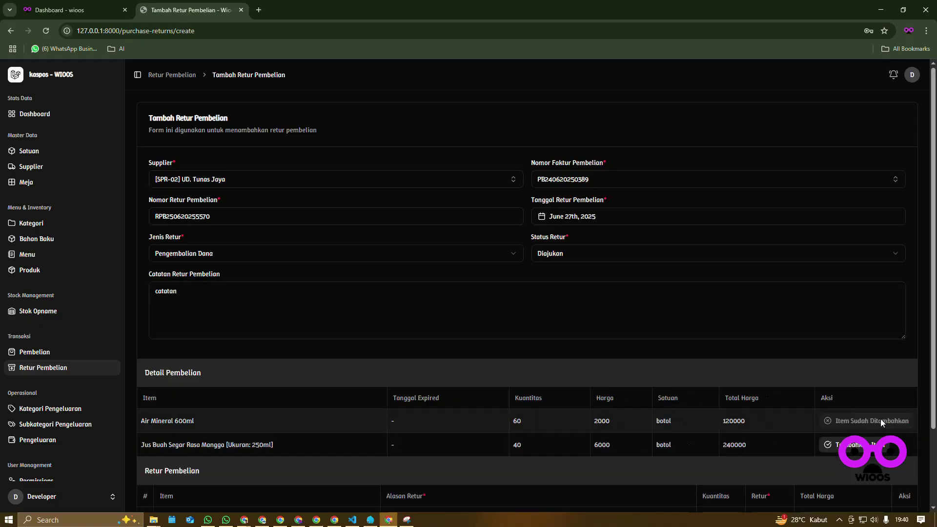
scroll(608, 339, down, 2)
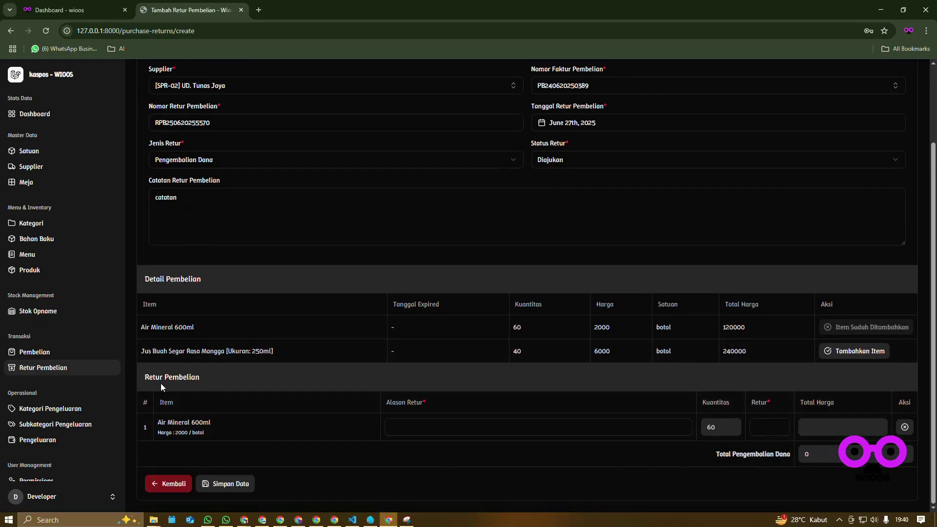
click(420, 430)
text(kemasan rusak)
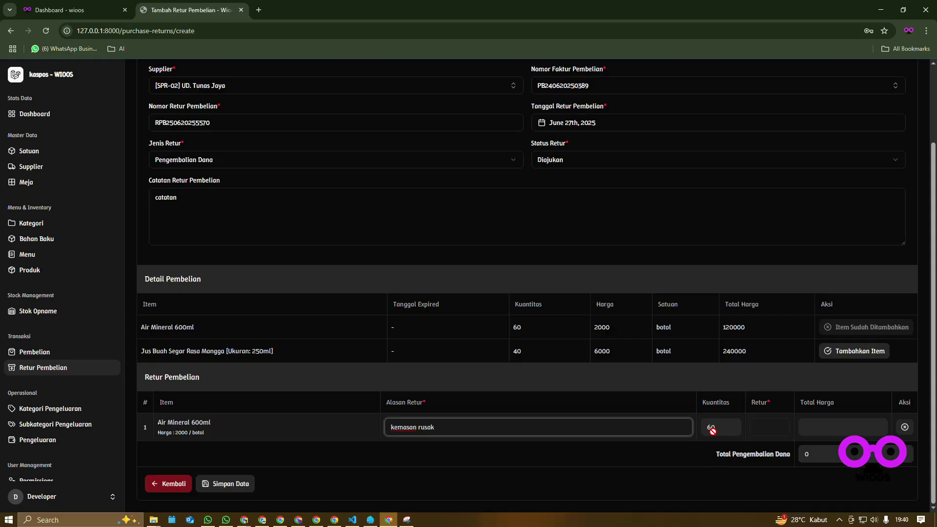
click(769, 425)
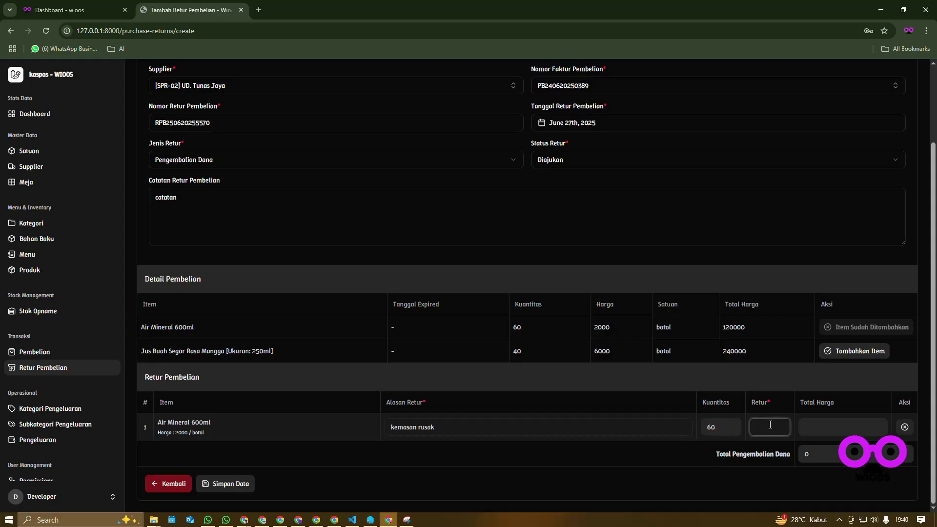
text(10)
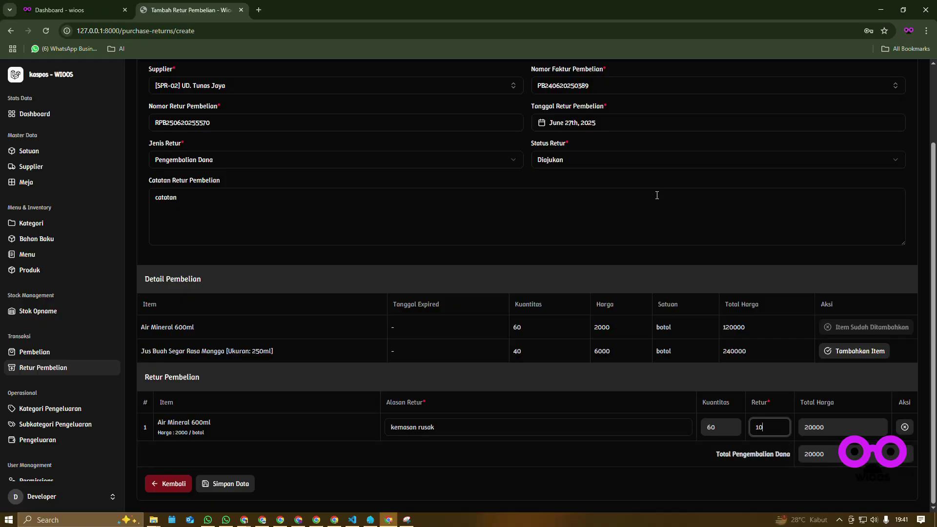
- Try the return type Pergantian Barang, and switch it back to Pengembalian Dana
click(616, 159)
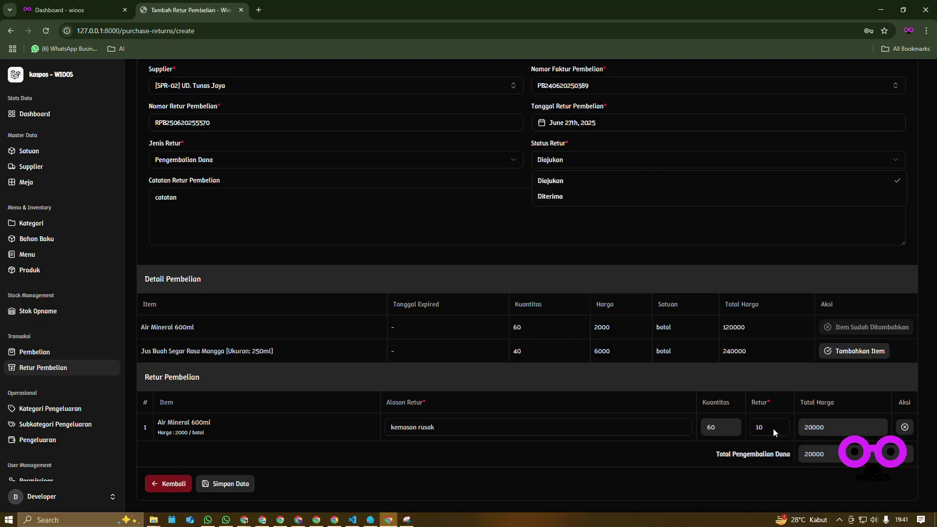
click(257, 162)
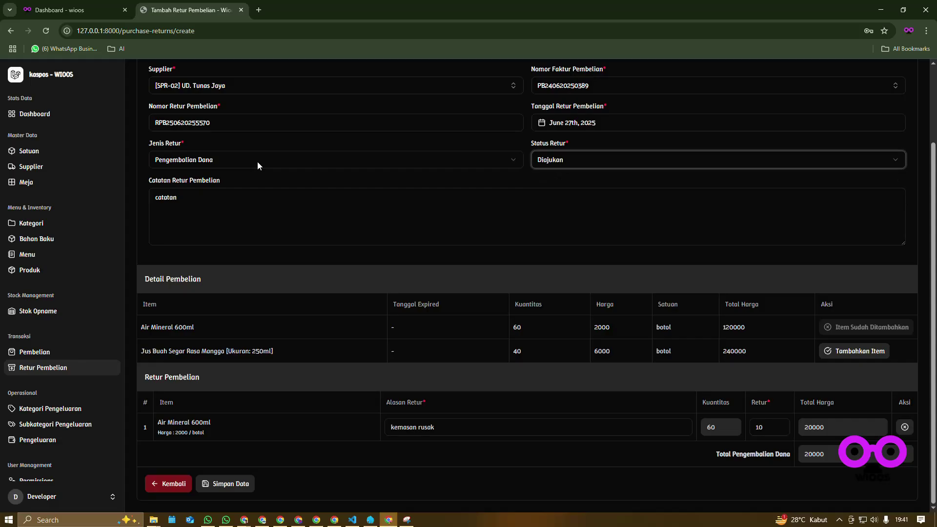
click(257, 162)
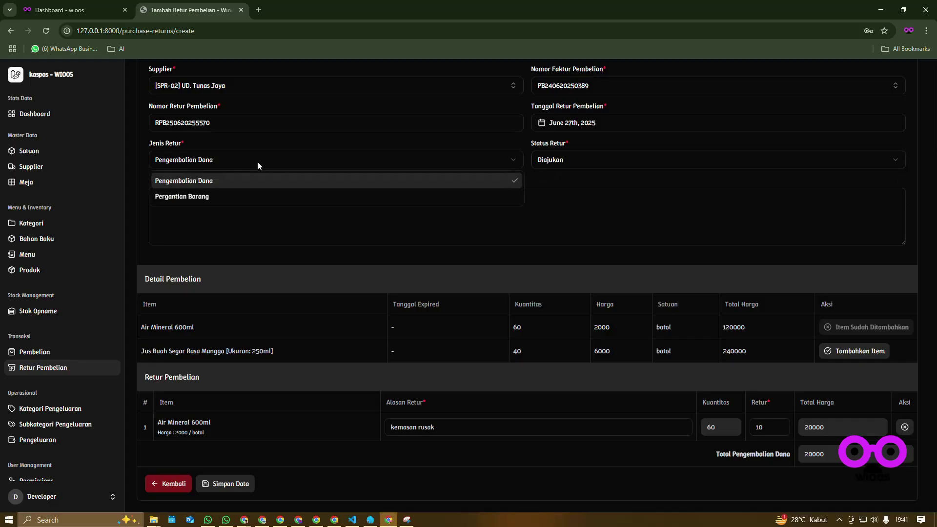
click(241, 196)
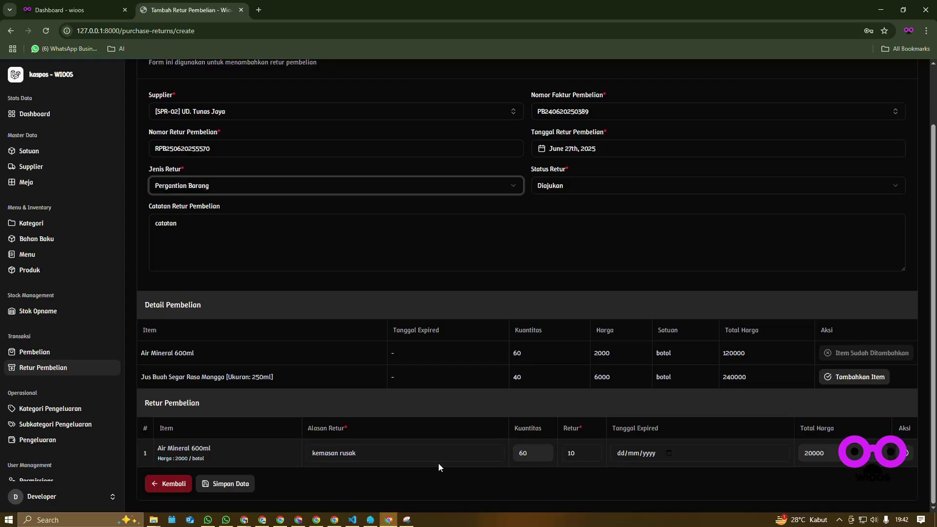
click(315, 187)
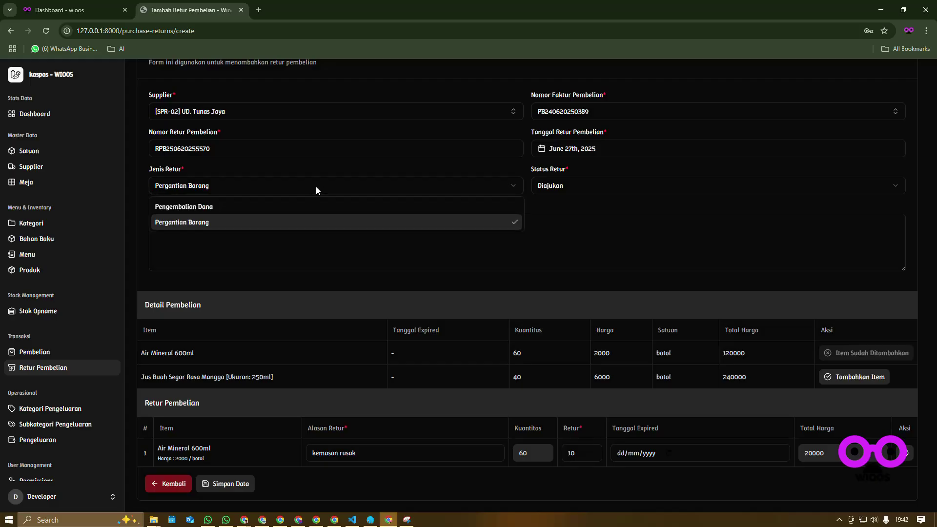
click(257, 204)
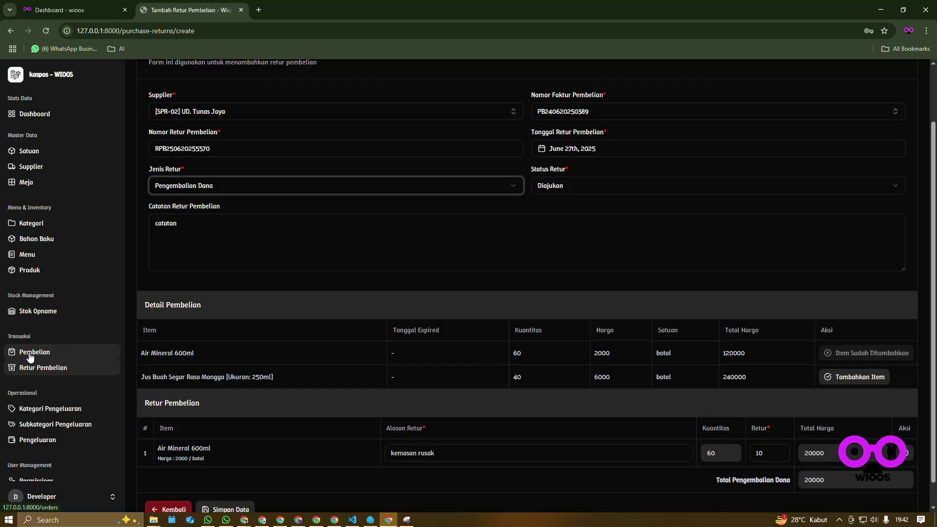
- Save the new purchase return for UD. Tunas Jaya
scroll(444, 368, down, 1)
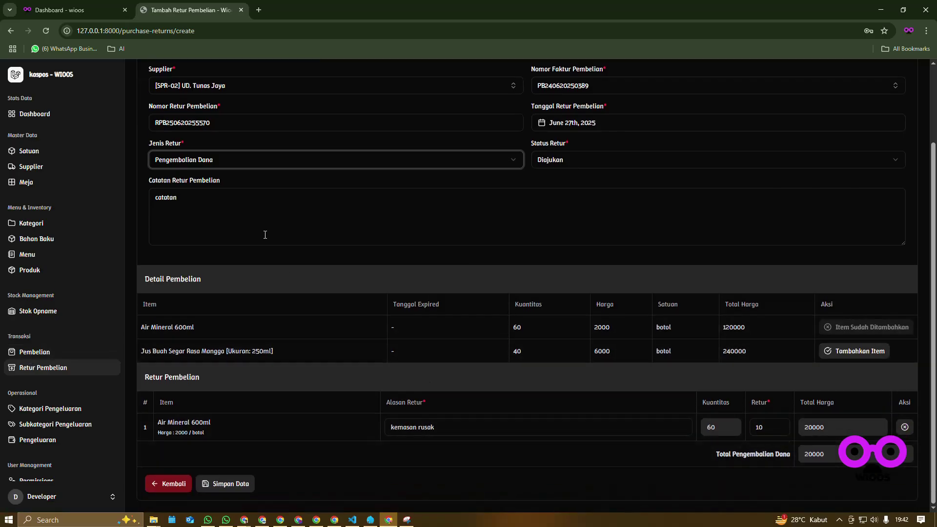
click(229, 488)
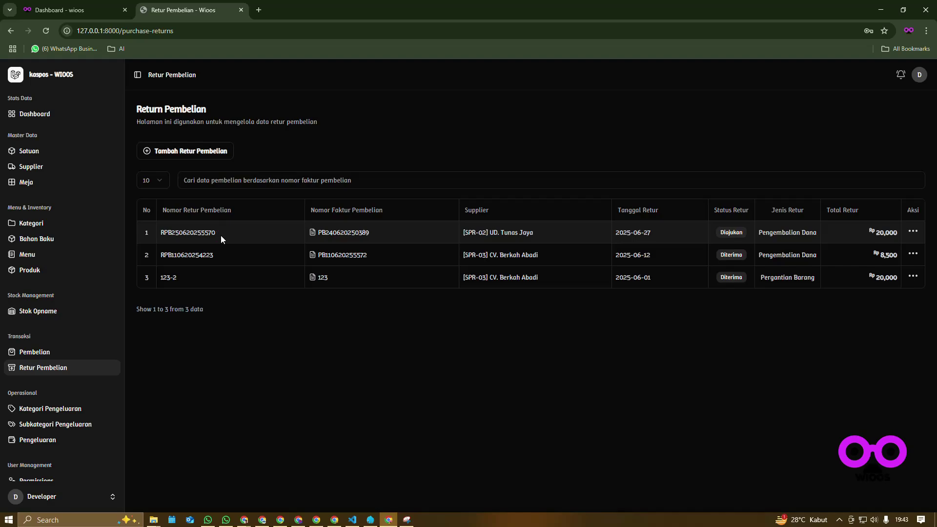
- Open the details of the UD. Tunas Jaya return in the list and download its invoice
click(255, 181)
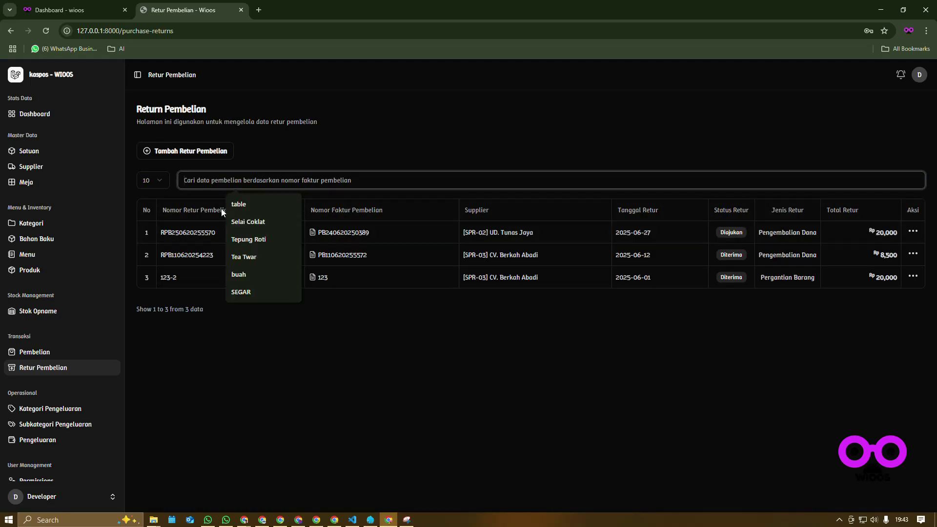
click(913, 232)
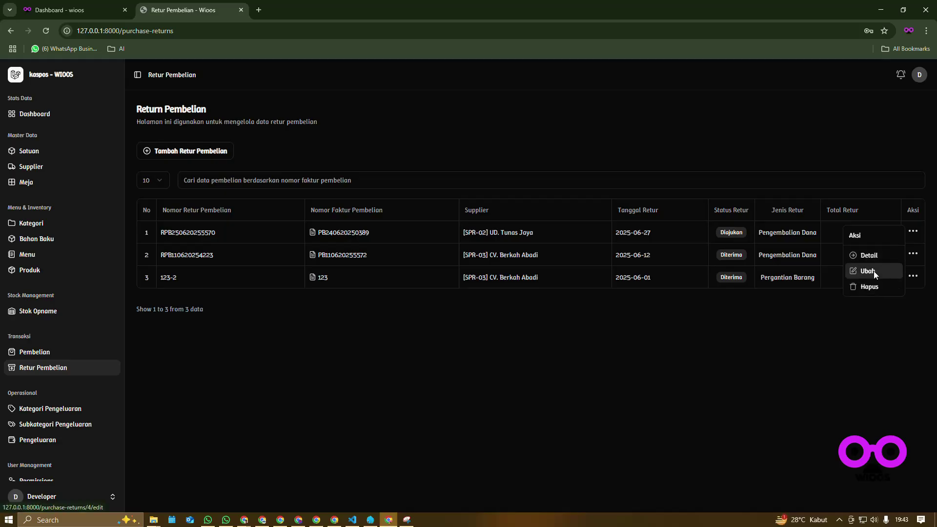
click(873, 257)
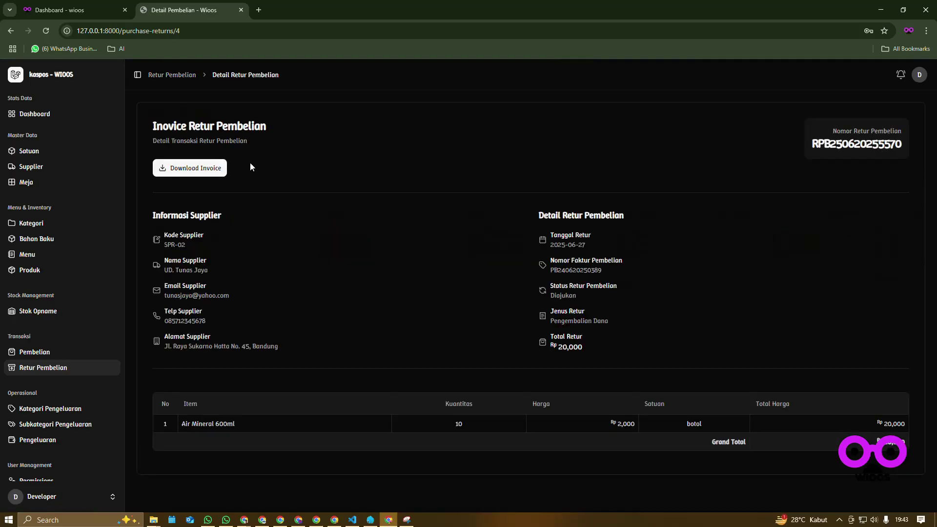
click(204, 173)
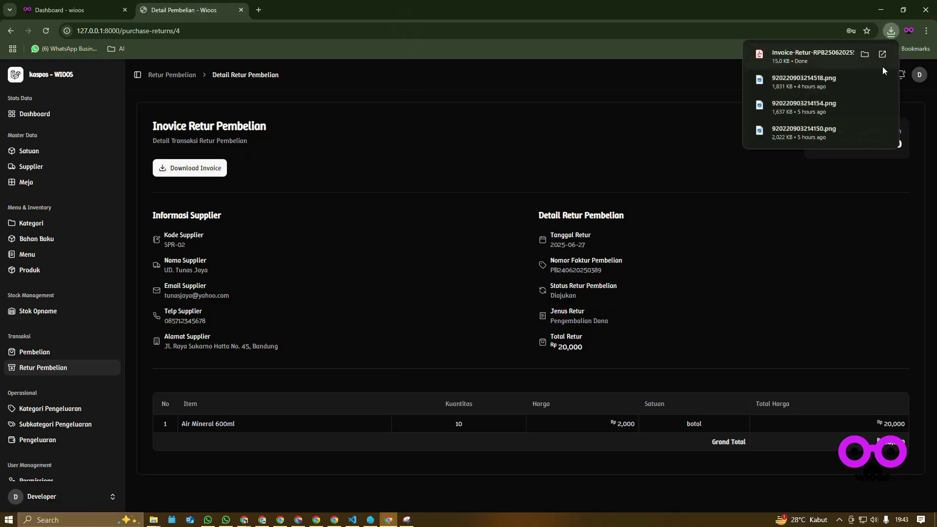
- Open the downloaded return invoice PDF to review its contents, close it, and return to the purchase return list
click(882, 55)
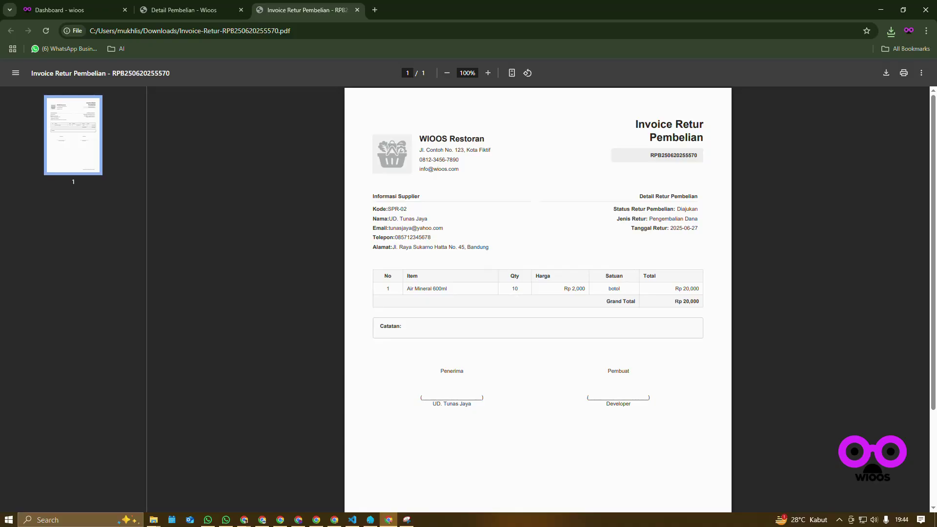
drag(675, 301, 655, 318)
scroll(655, 211, down, 3)
scroll(531, 151, up, 3)
click(357, 10)
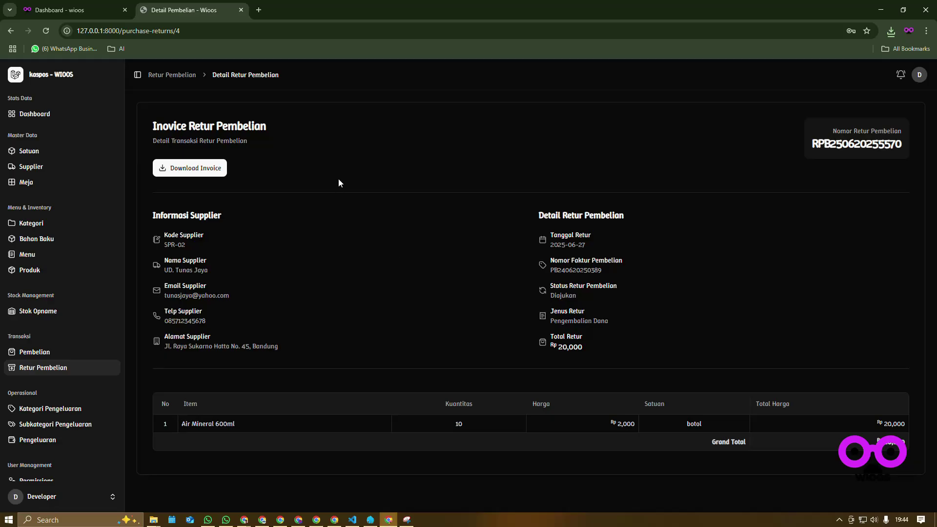
click(11, 31)
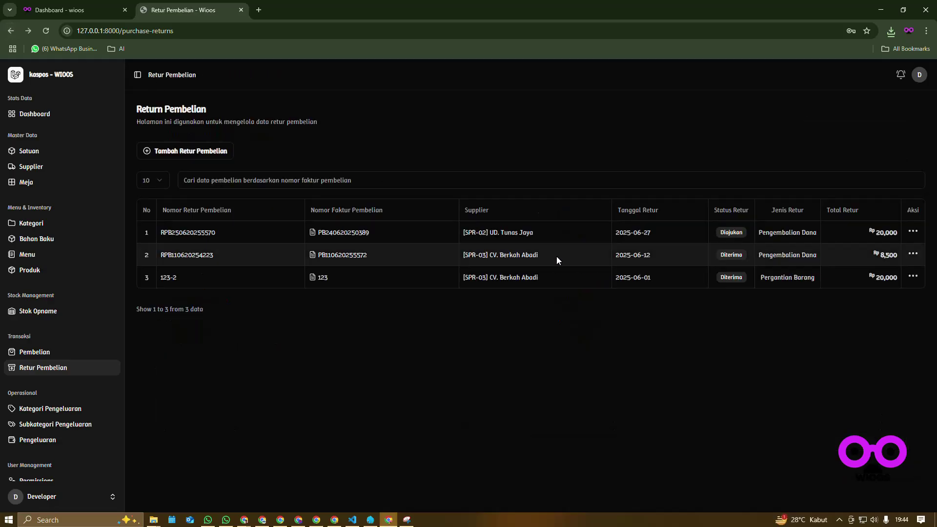
- Review the edit form of the UD. Tunas Jaya return without changing it, and check that return's available actions back in the list
click(915, 232)
click(886, 266)
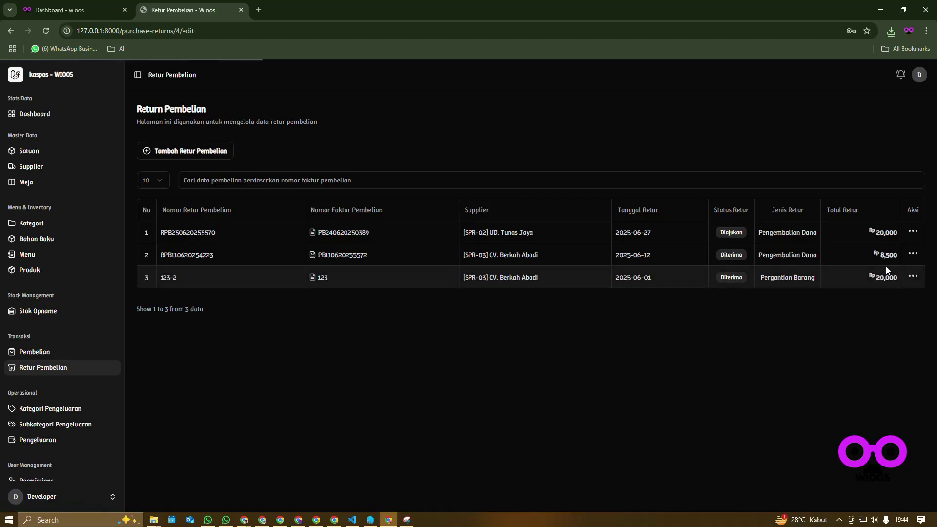
scroll(546, 342, down, 2)
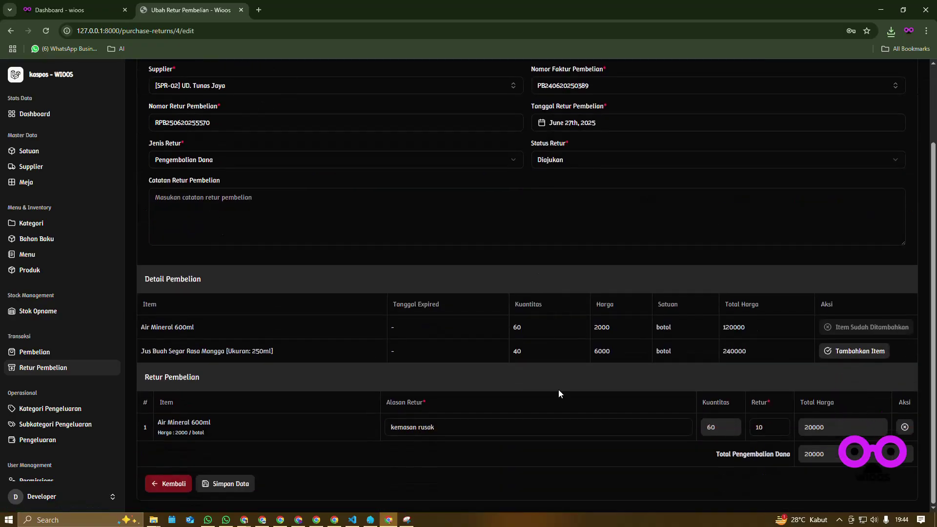
scroll(445, 421, up, 2)
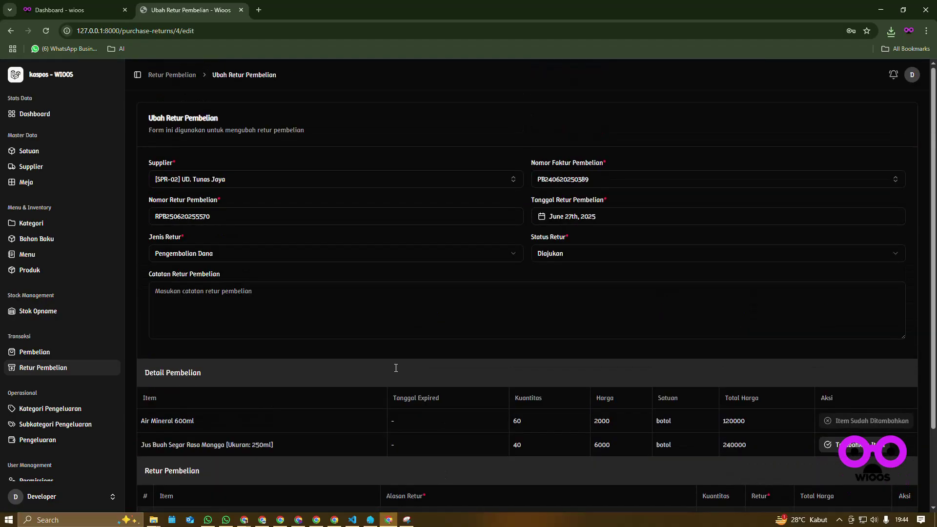
click(11, 31)
click(913, 232)
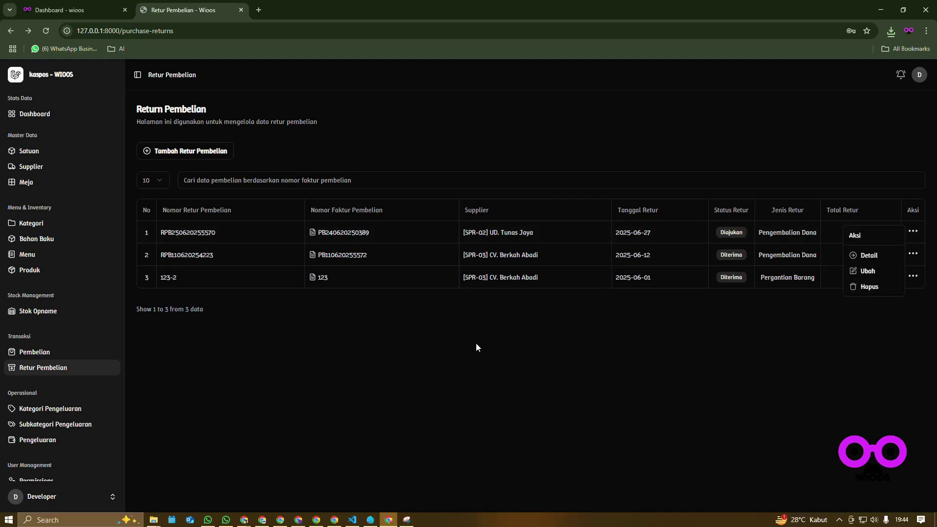
click(364, 355)
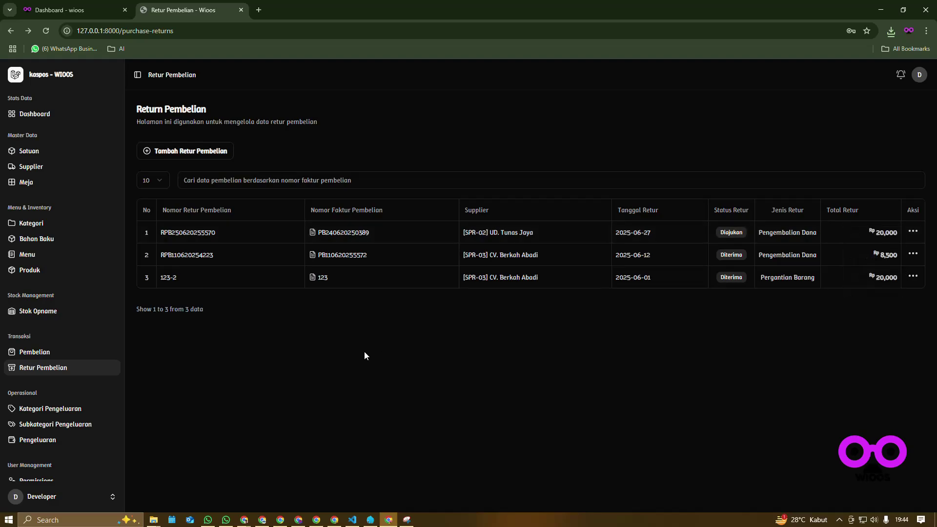